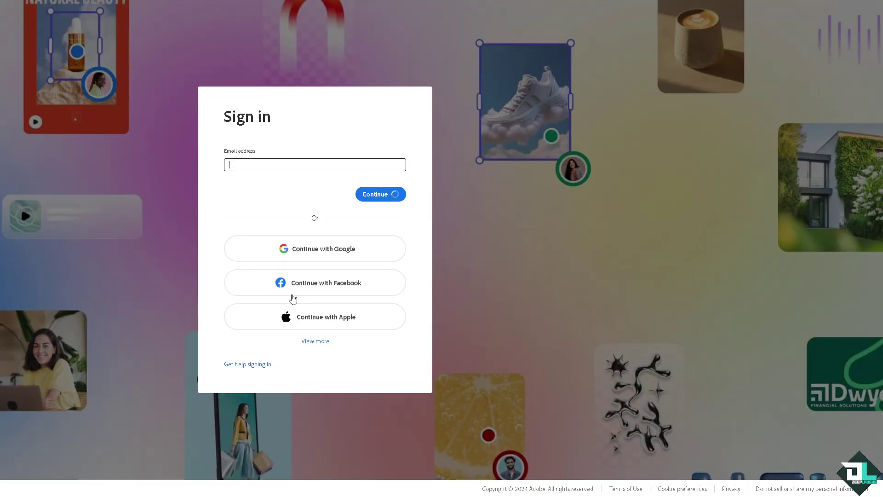
Show more sign-in options and choose Create an account to reach the Step 1 of 2 form.
click(322, 345)
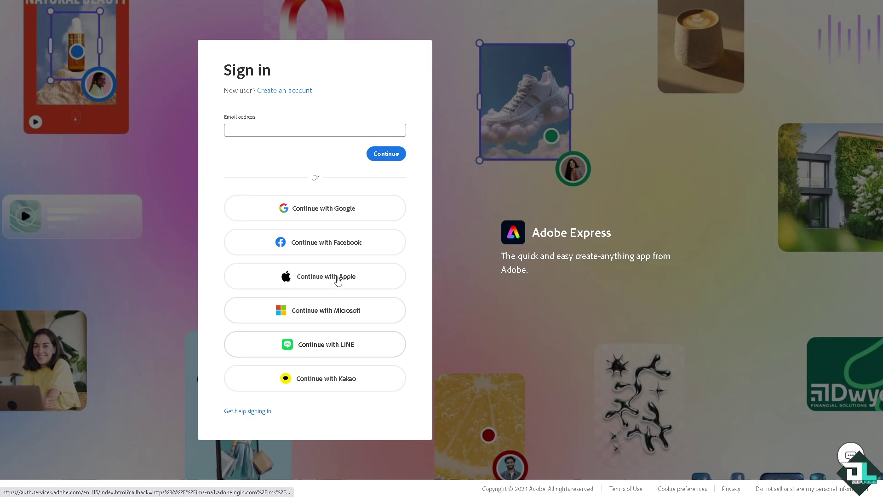
click(294, 92)
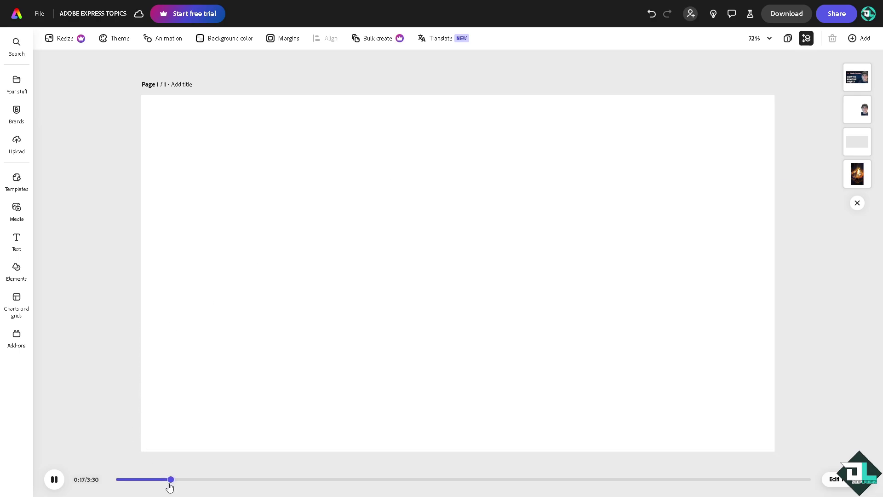
Rewind playback to 0:00 and select the top-left HOW TO REMOVE OBJECT thumbnail.
drag(167, 479, 104, 483)
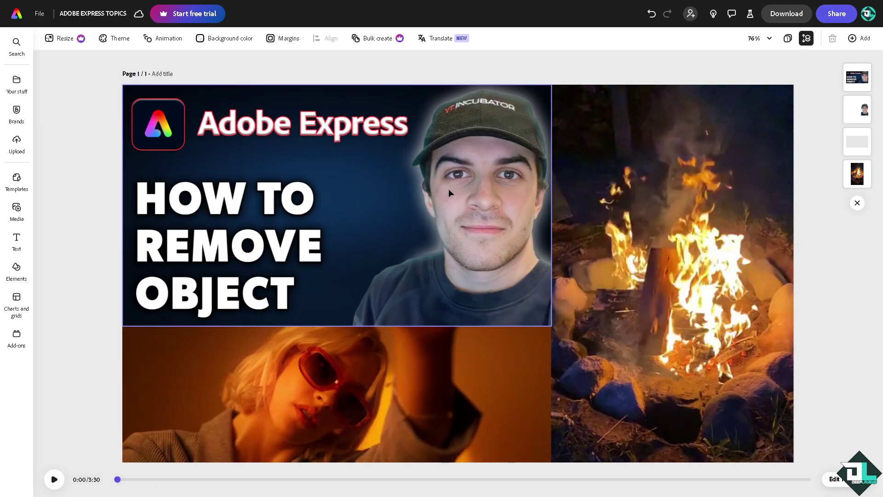
click(451, 187)
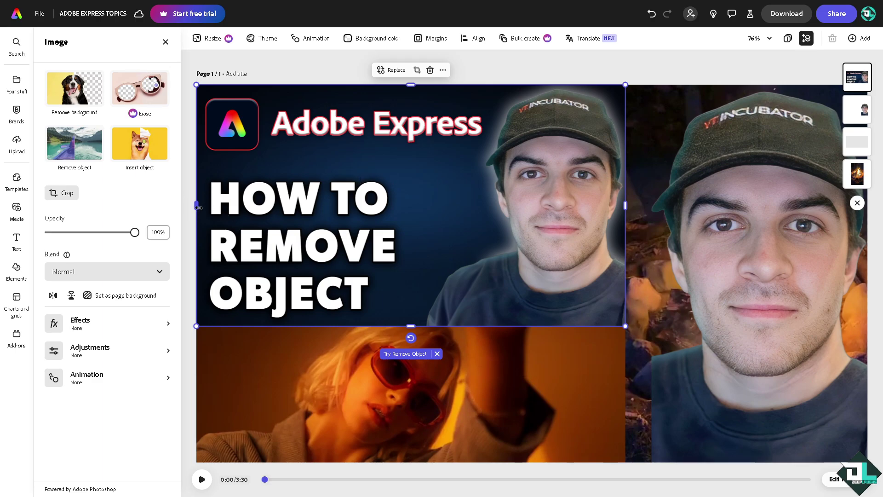
drag(197, 207, 487, 217)
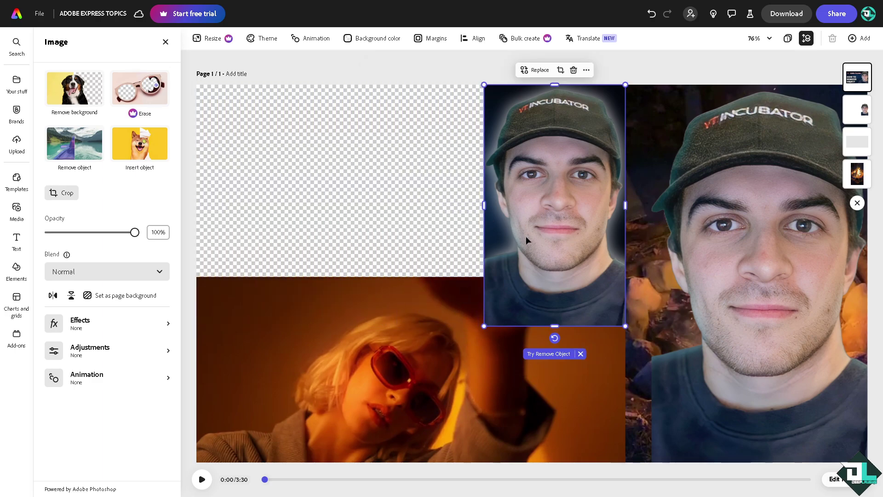
drag(554, 327, 560, 280)
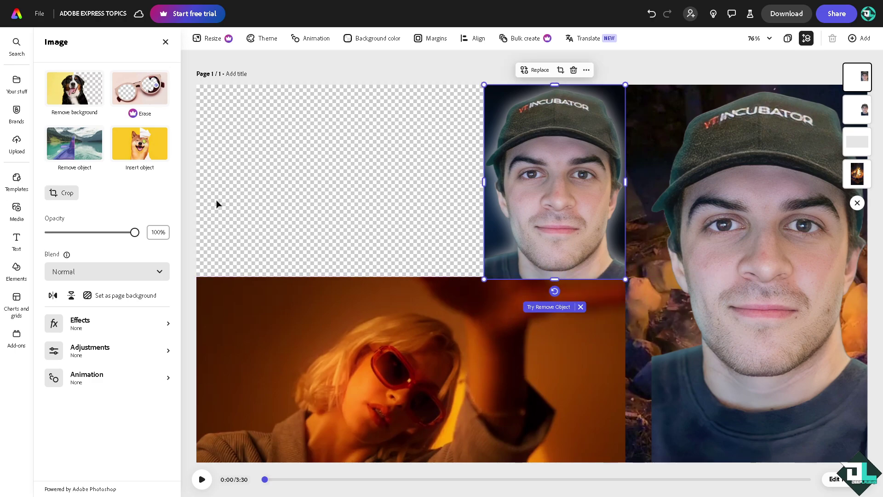
key(ctrl+z)
key(ctrl+z)
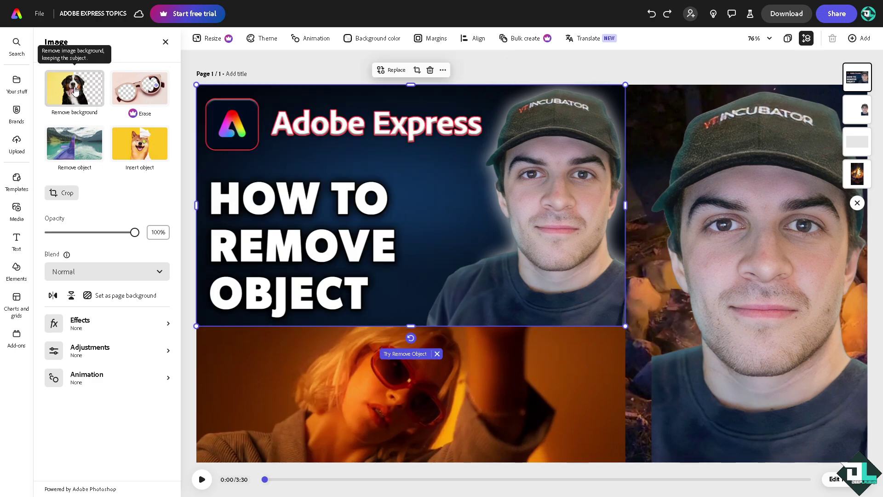
Brush over the thumbnail with the premium Erase tool, then discard the erase edits.
click(153, 89)
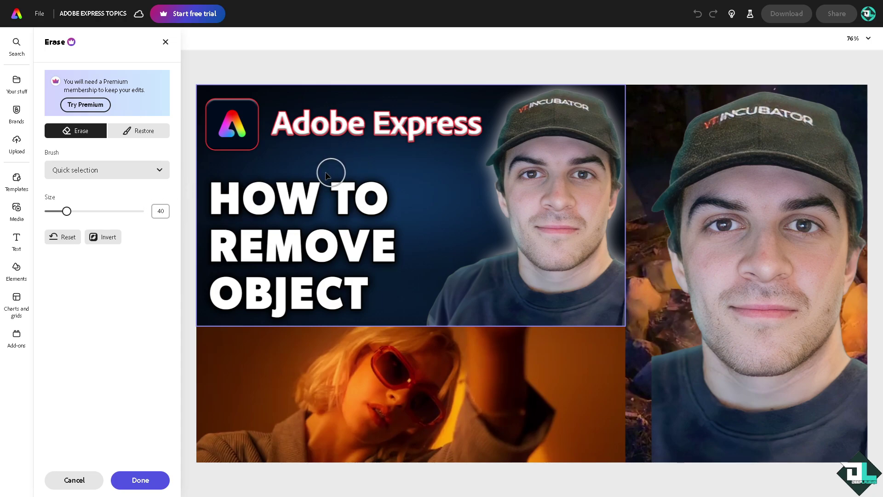
mouse_move(302, 191)
mouse_down()
mouse_move(408, 147)
mouse_move(302, 122)
mouse_move(270, 156)
mouse_up()
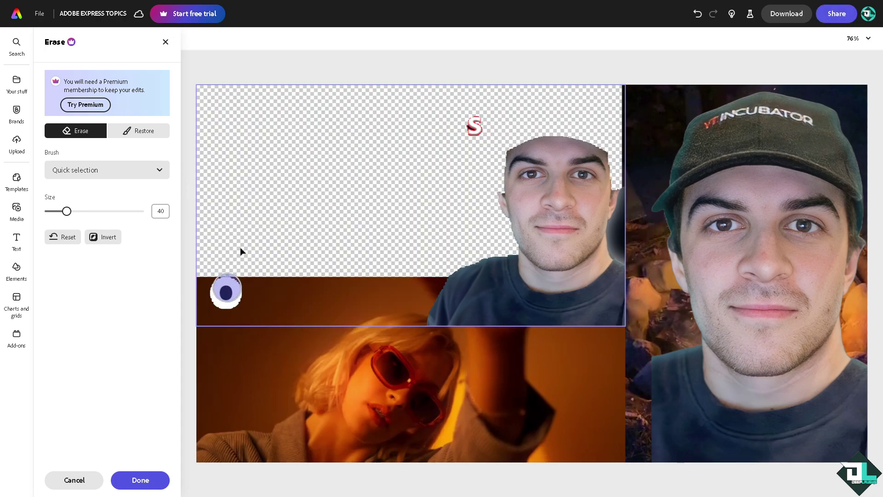
click(166, 42)
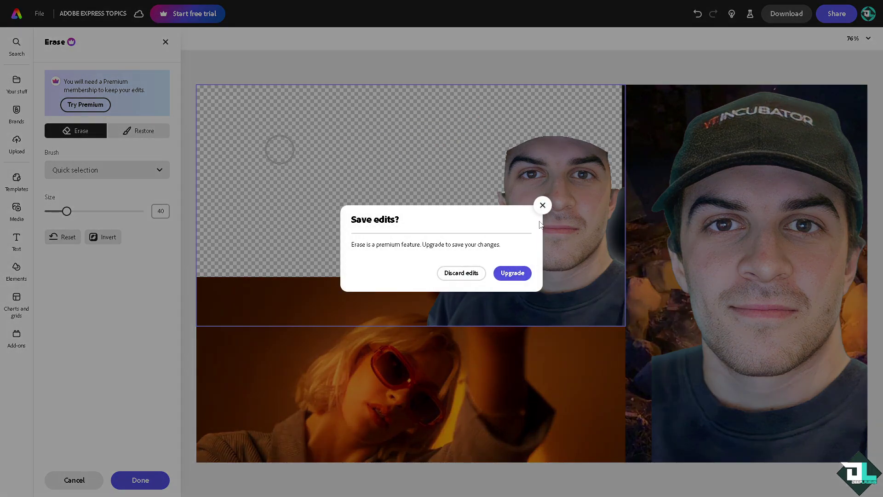
click(542, 205)
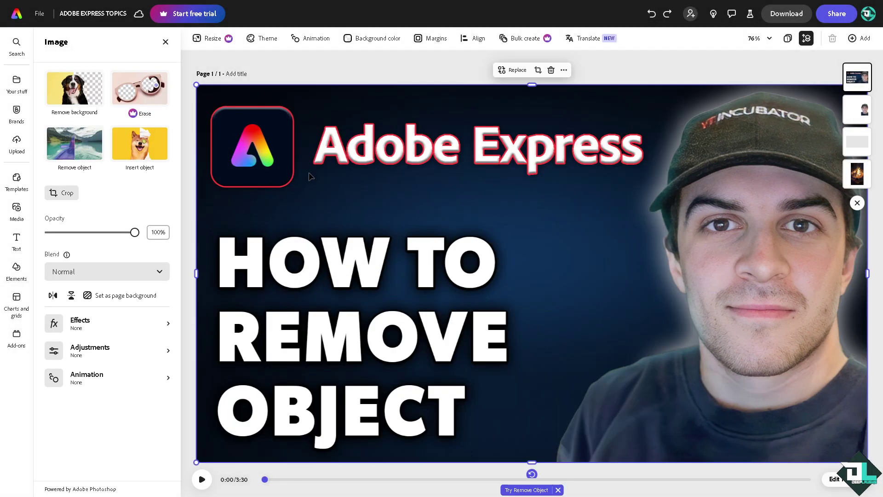
Restore the thumbnail's earlier size, try Remove background and a resize, then undo both.
key(ctrl+shift+z)
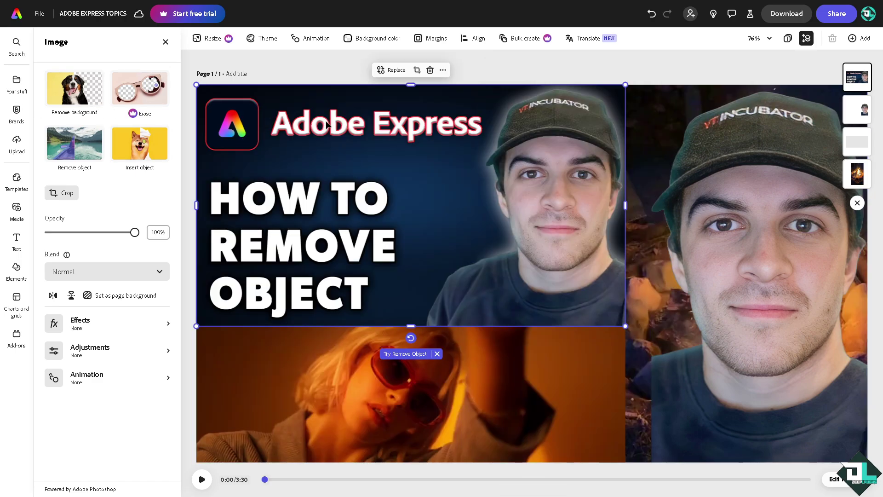
click(82, 88)
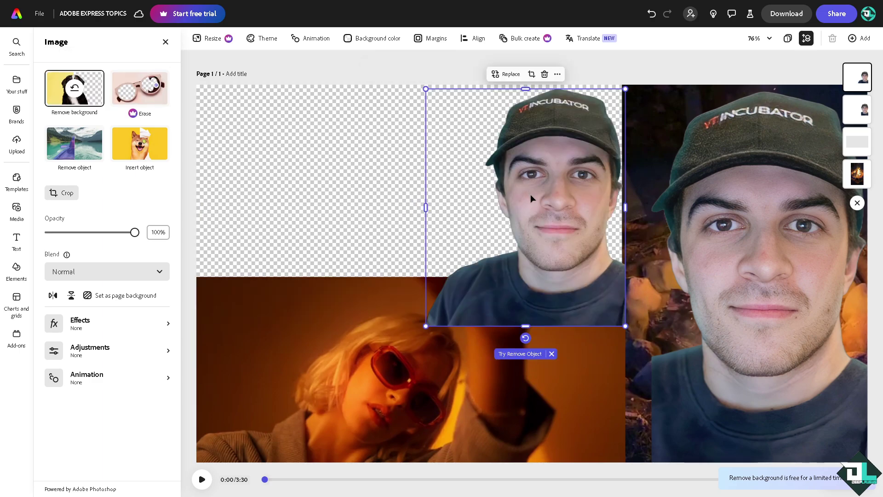
drag(426, 327, 468, 277)
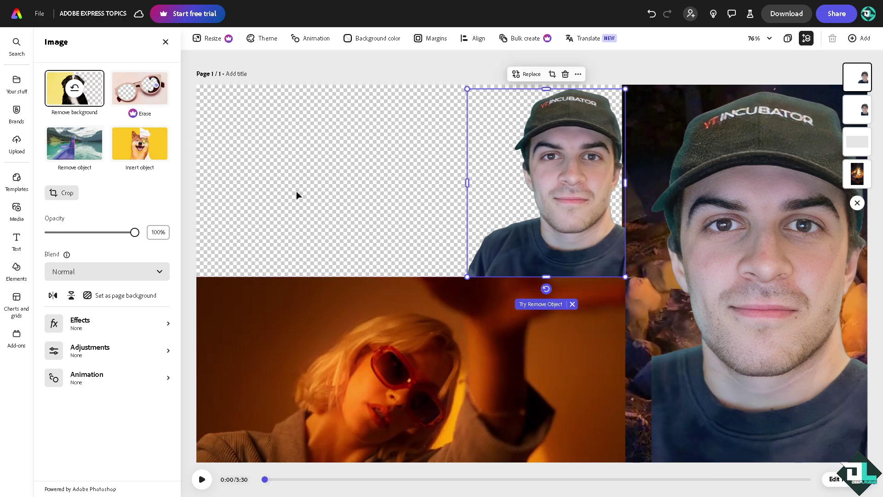
key(ctrl+z)
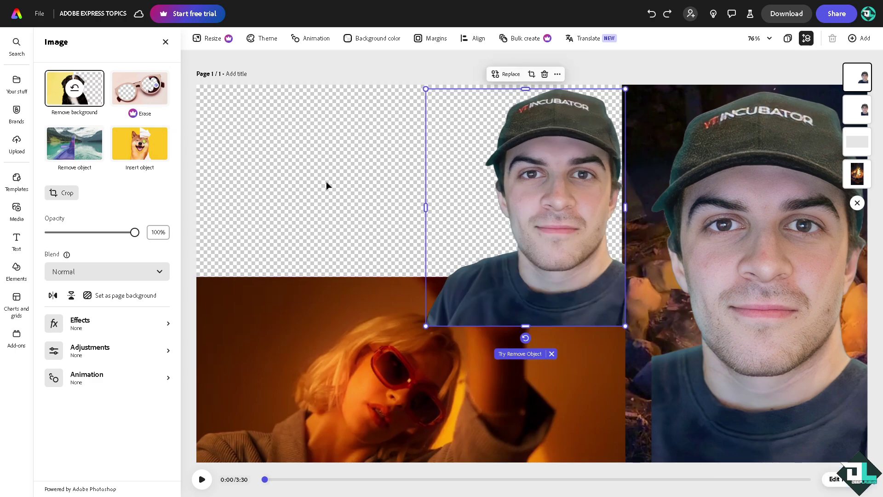
key(ctrl+z)
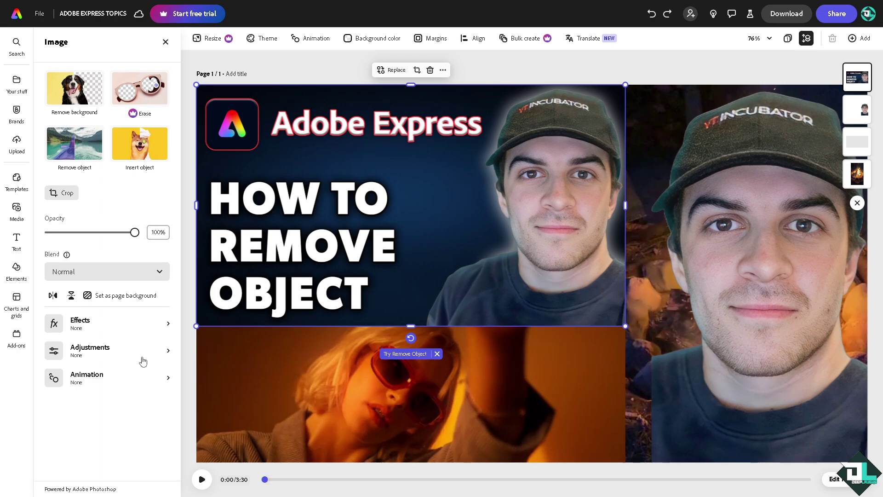
Heavily blur the HOW TO REMOVE OBJECT thumbnail through its Adjustments.
click(139, 356)
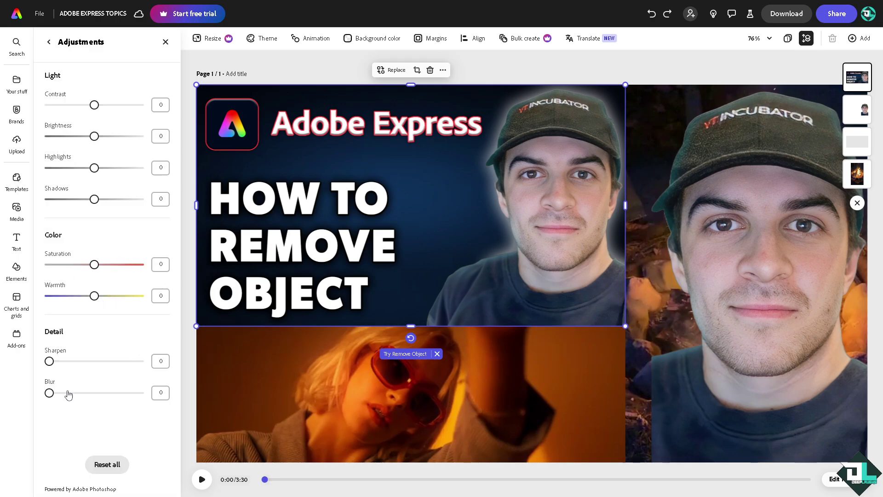
mouse_move(50, 393)
mouse_down()
mouse_move(110, 392)
mouse_move(87, 394)
mouse_move(101, 393)
mouse_up()
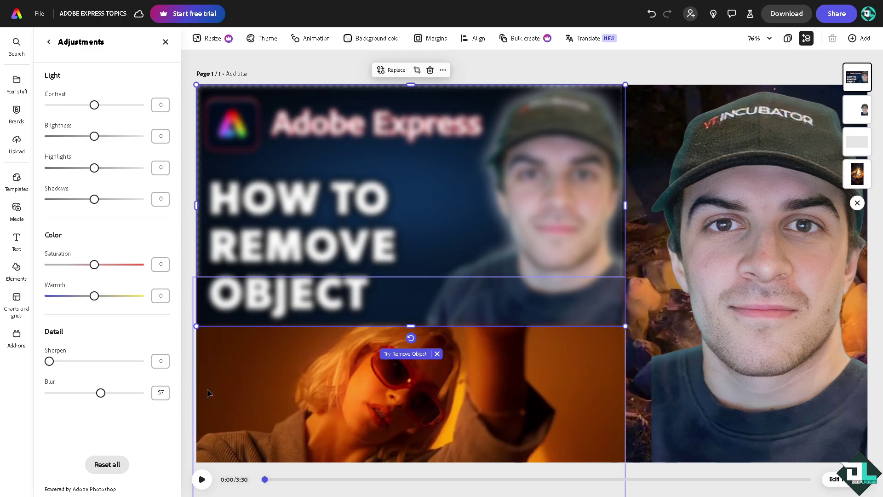
drag(101, 392, 131, 393)
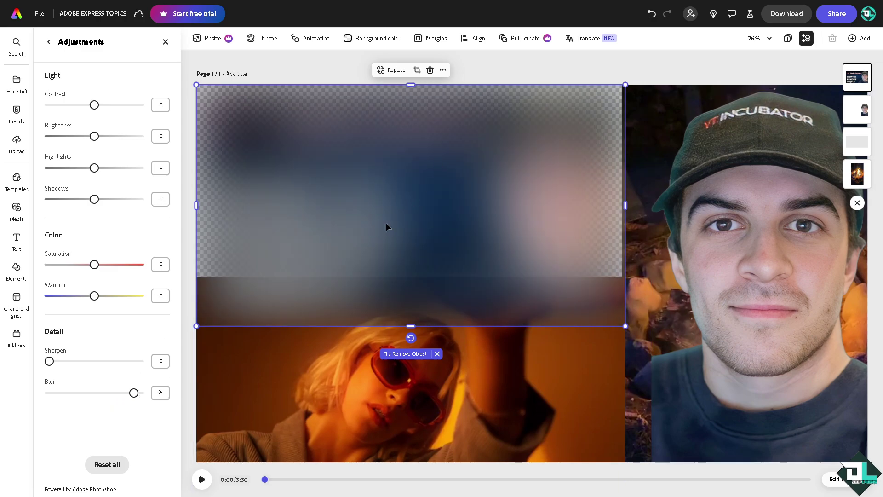
Set the Blur adjustment of the woman's video below to 100.
click(322, 363)
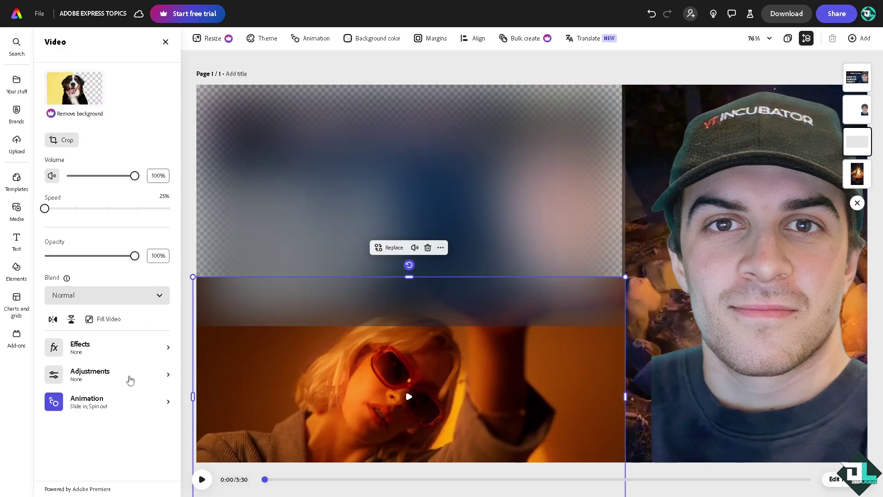
click(128, 376)
drag(50, 393, 153, 397)
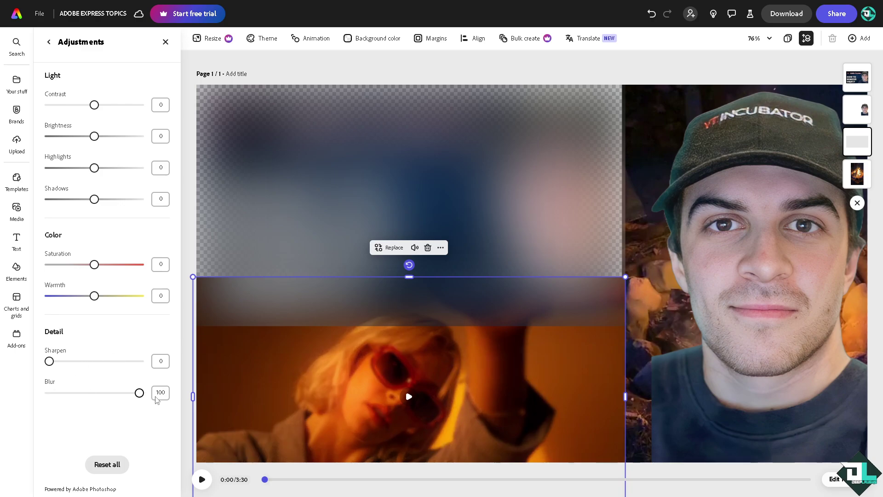